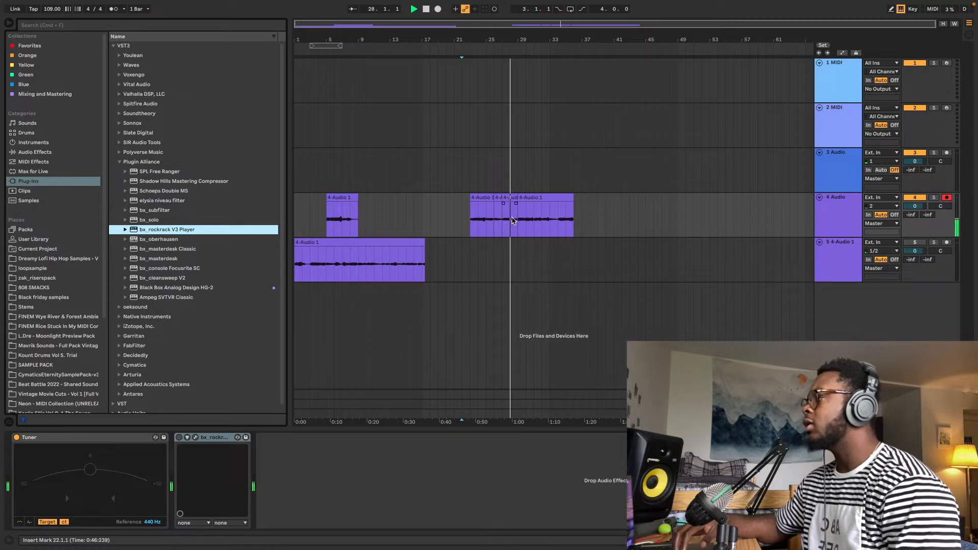
- Add a locator at bar 29 of the arrangement, right after the opening guitar clips
{"action": "left_click_drag", "start_coordinate": [515, 224], "coordinate": [470, 227]}
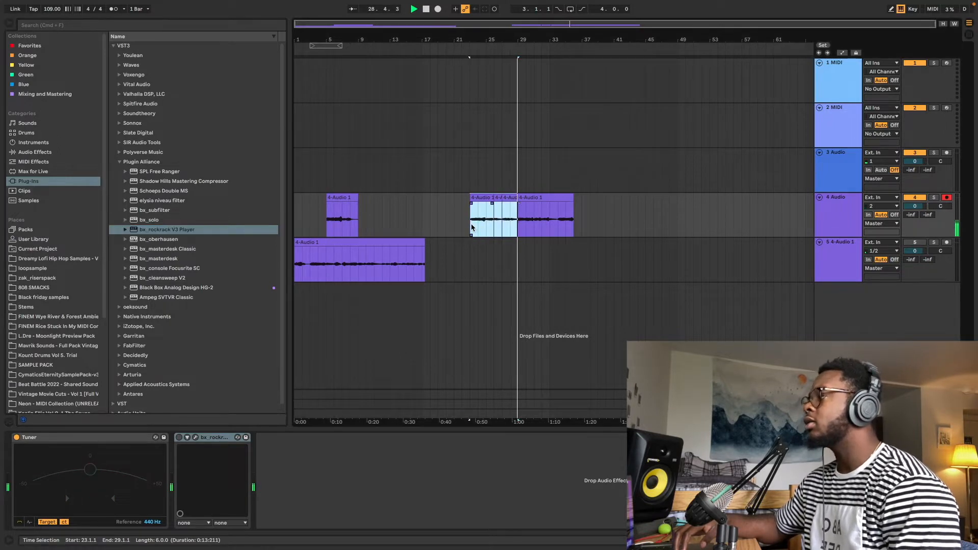
{"action": "right_click", "coordinate": [516, 47]}
{"action": "left_click", "coordinate": [535, 80]}
{"action": "right_click", "coordinate": [517, 54]}
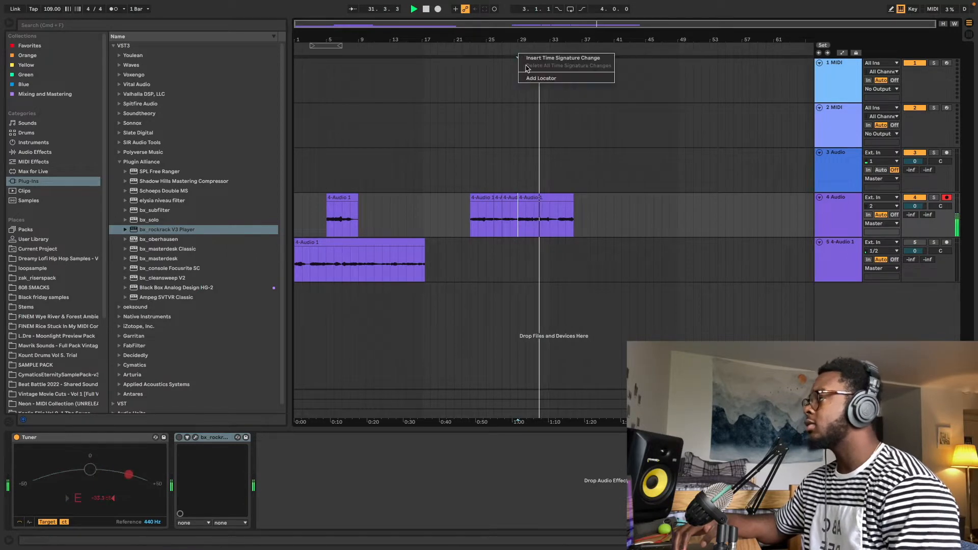
{"action": "left_click", "coordinate": [540, 77]}
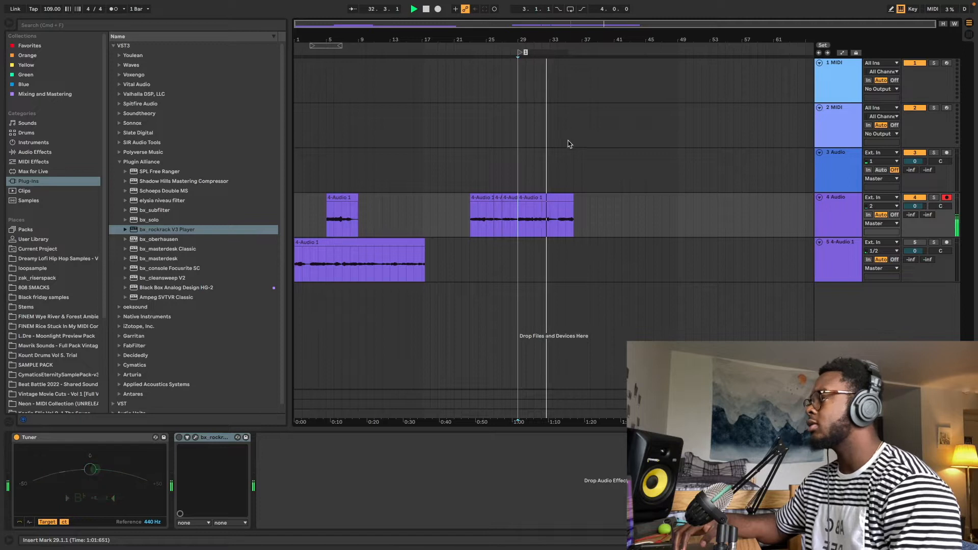
- Duplicate the guitar section from bar 29 to 33, then duplicate both four-bar sections to extend the part to bar 45
{"action": "left_click_drag", "start_coordinate": [551, 219], "coordinate": [519, 229]}
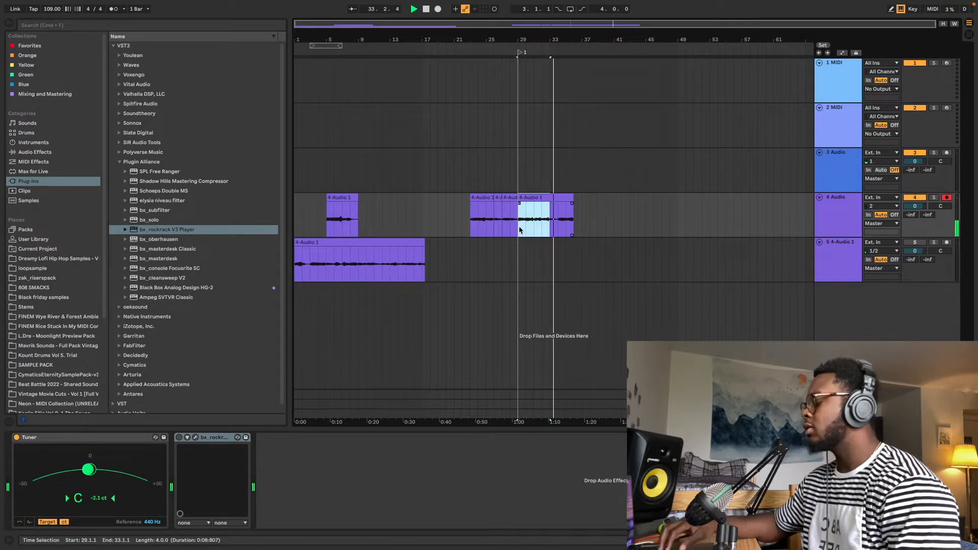
{"action": "key", "text": "super+d"}
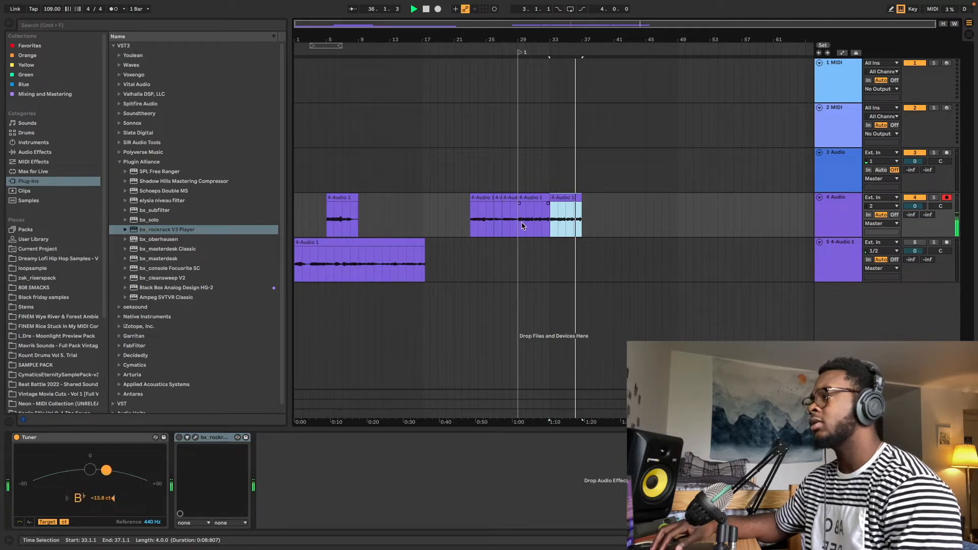
{"action": "left_click", "coordinate": [530, 198], "text": "shift"}
{"action": "key", "text": "super+d"}
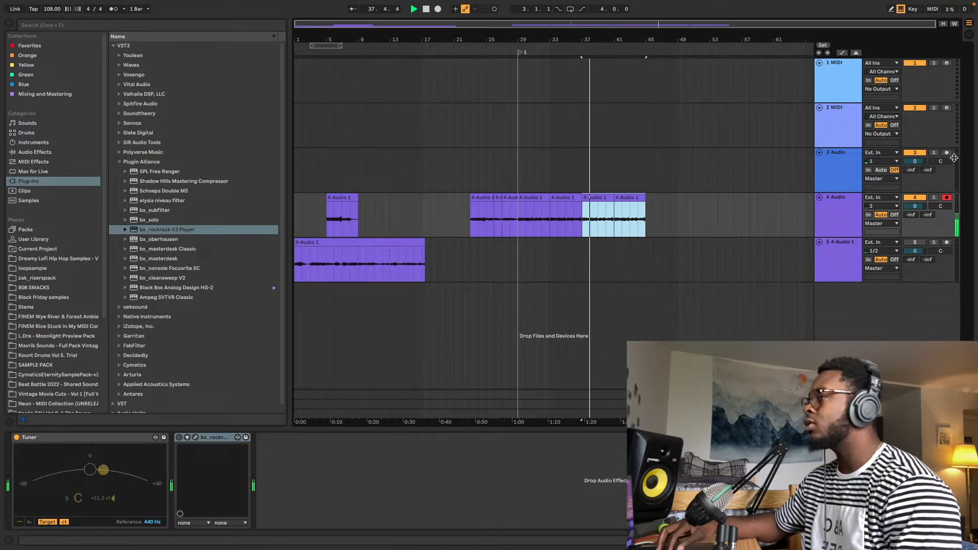
- Arm the 3 Audio track and record a vocal take over the guitar, then record another vocal layer on 5 Audio
{"action": "left_click", "coordinate": [853, 155]}
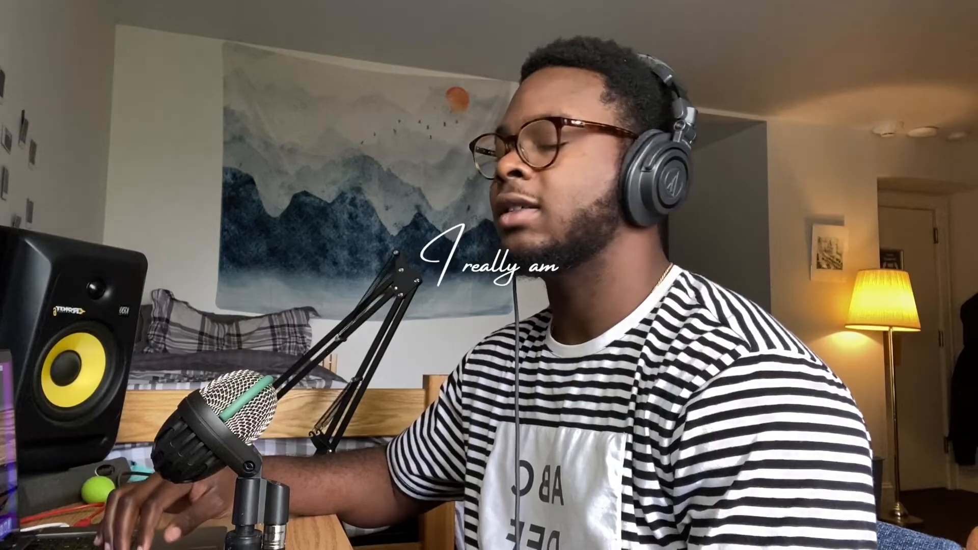
{"action": "left_click", "coordinate": [486, 169]}
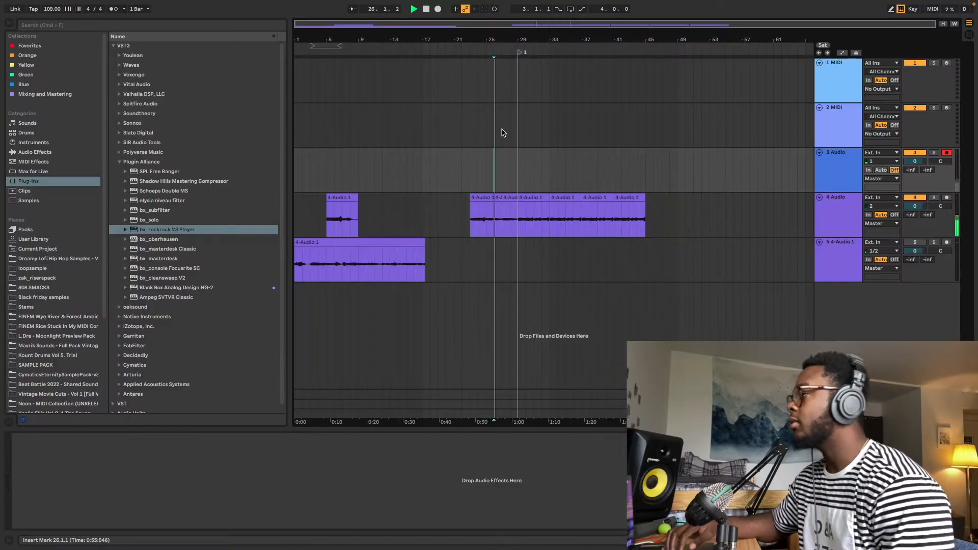
{"action": "left_click", "coordinate": [438, 9]}
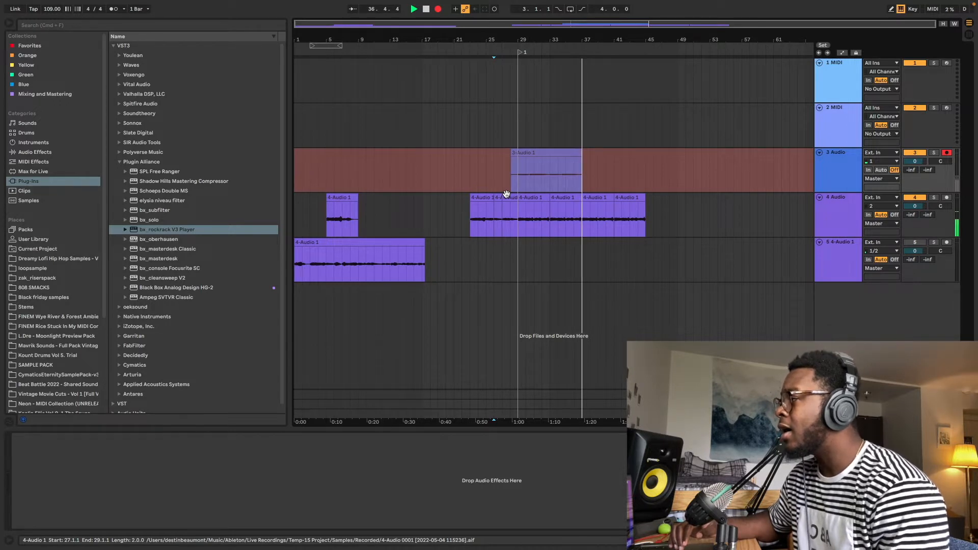
{"action": "key", "text": "space"}
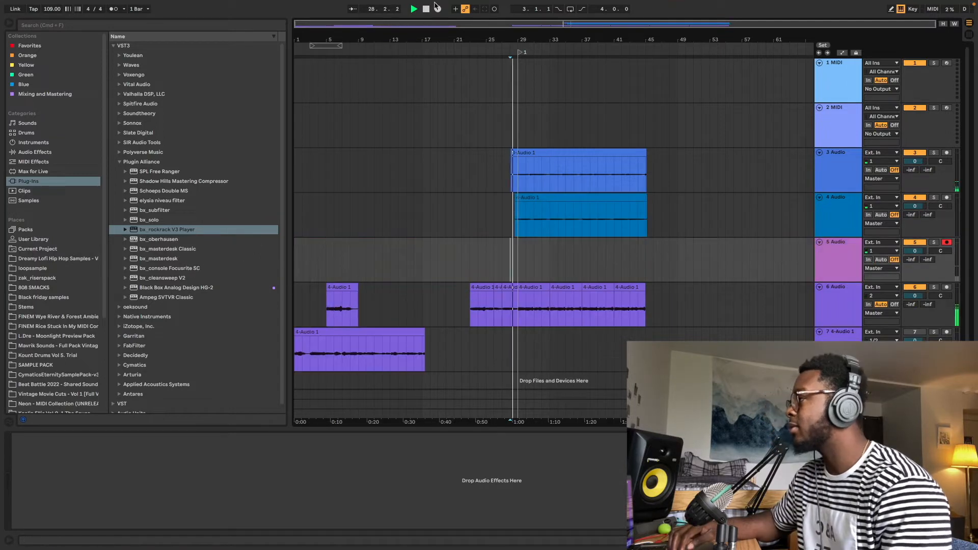
{"action": "left_click", "coordinate": [438, 9]}
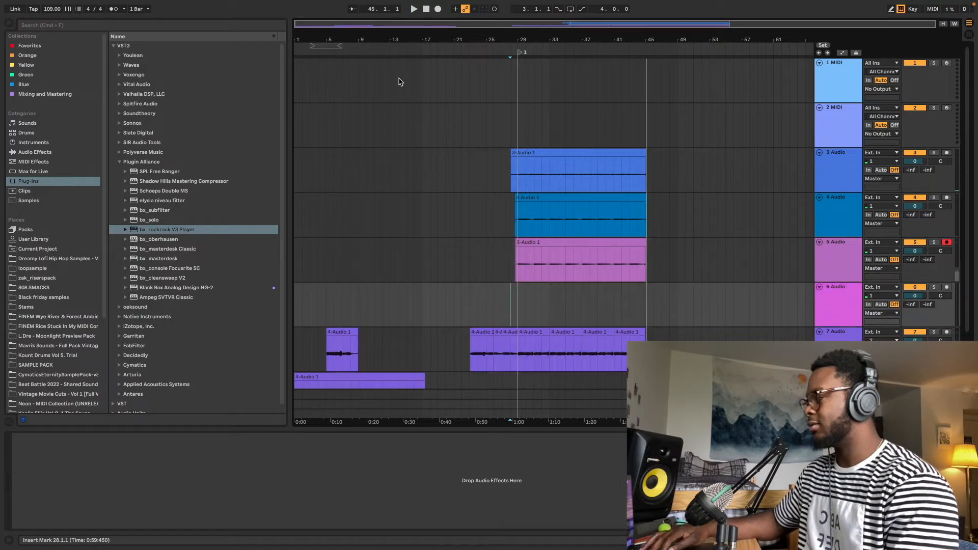
- Add another audio track, arm 6 Audio and record a vocal layer on it from bar 28, redoing the first take
{"action": "key", "text": "super+t"}
{"action": "left_click", "coordinate": [516, 296]}
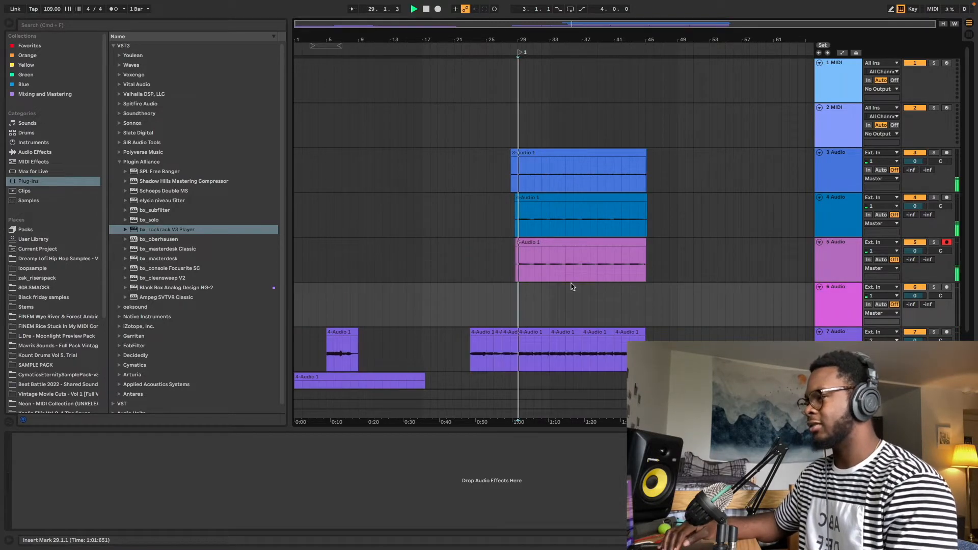
{"action": "left_click", "coordinate": [946, 290]}
{"action": "left_click", "coordinate": [515, 303]}
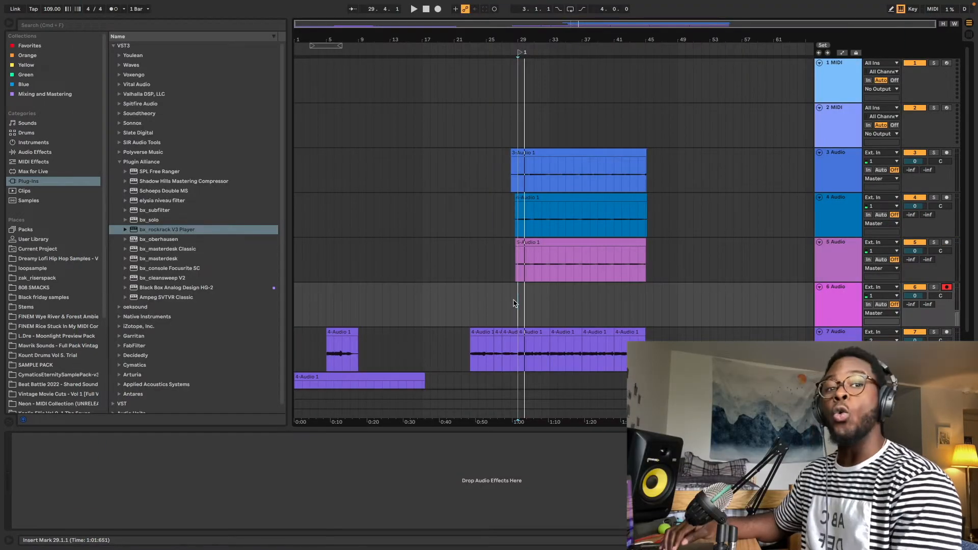
{"action": "left_click", "coordinate": [438, 9]}
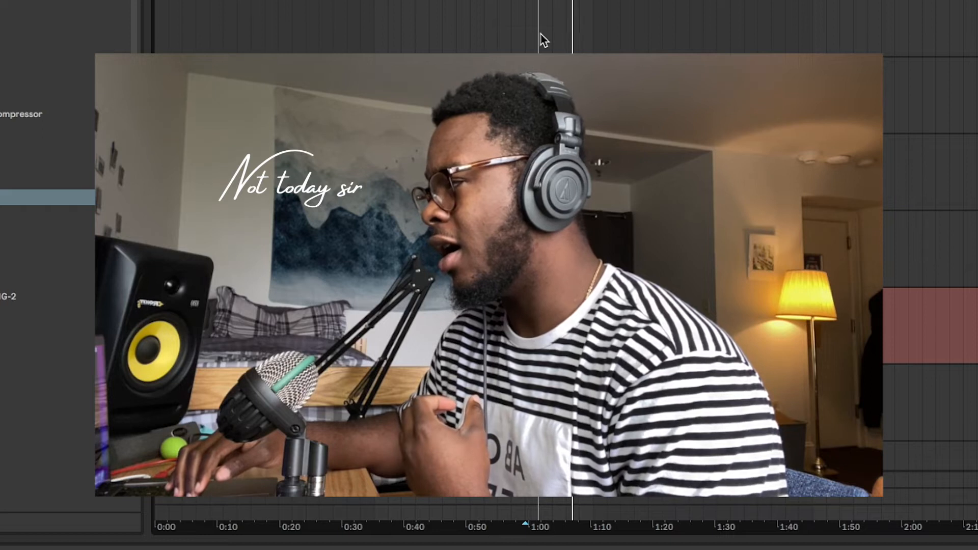
{"action": "key", "text": "space"}
{"action": "key", "text": "space"}
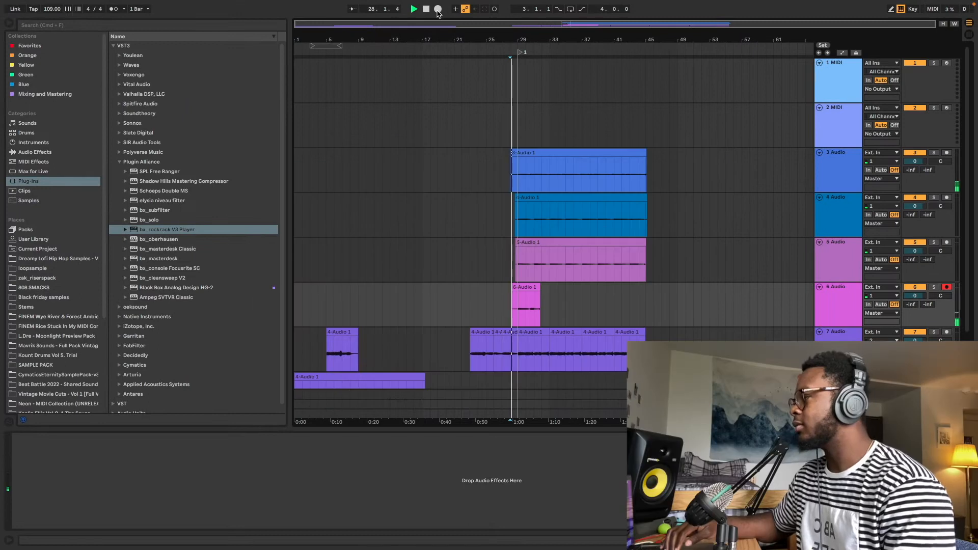
{"action": "left_click", "coordinate": [438, 10]}
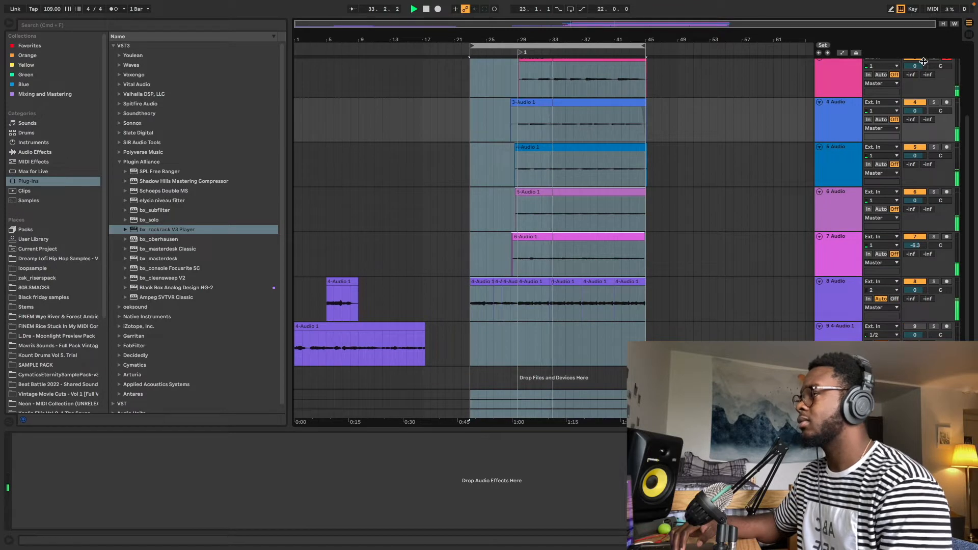
- Lower the pink vocal track above 4 Audio to -6.5 dB, play the loop and add a new audio track
{"action": "left_click", "coordinate": [920, 65]}
{"action": "left_click_drag", "start_coordinate": [917, 66], "coordinate": [917, 70]}
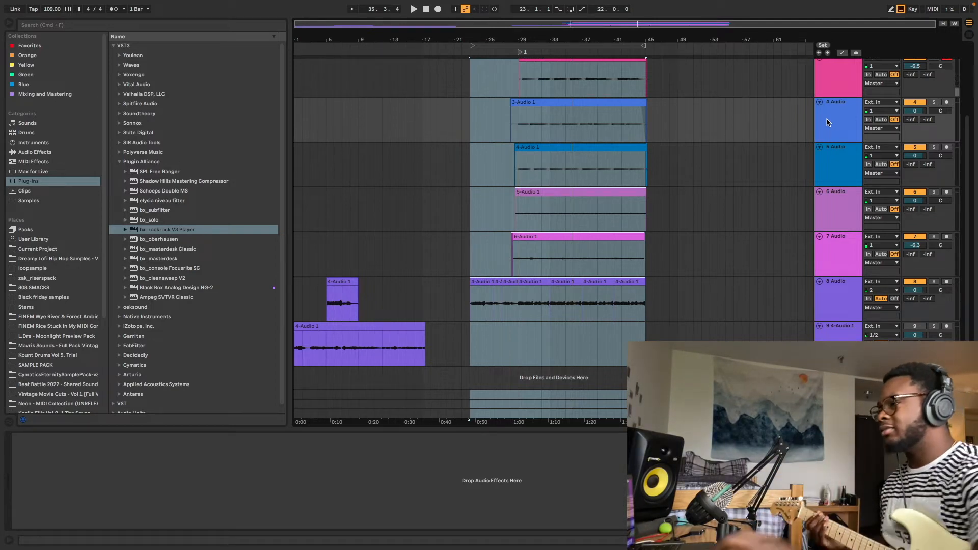
{"action": "key", "text": "space"}
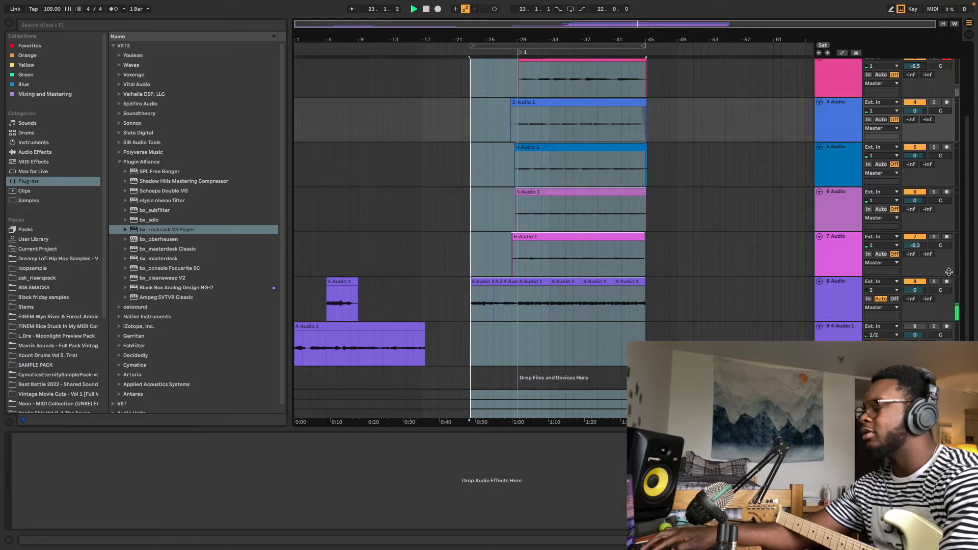
{"action": "key", "text": "super+t"}
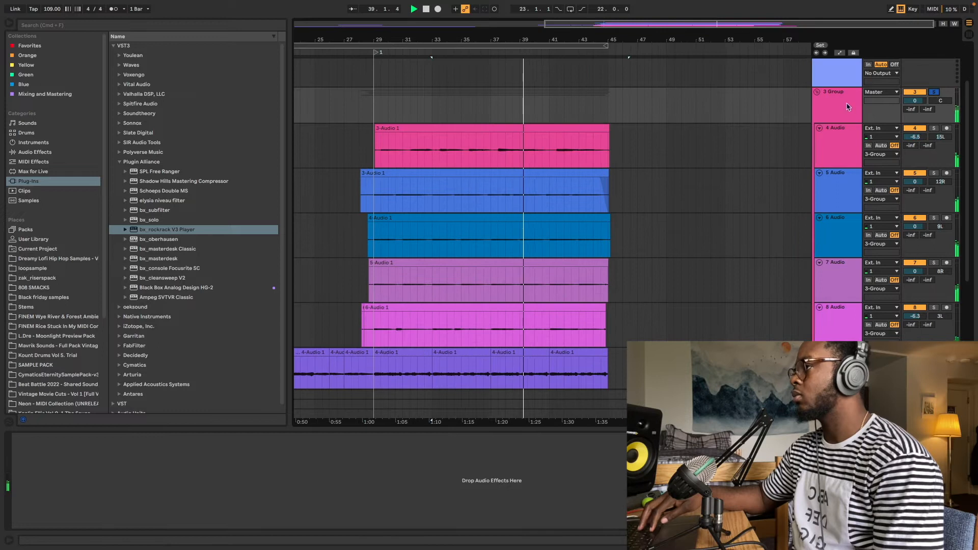
- Rename the group track holding the vocal layers as "Vocals"
{"action": "right_click", "coordinate": [842, 105]}
{"action": "left_click", "coordinate": [859, 145]}
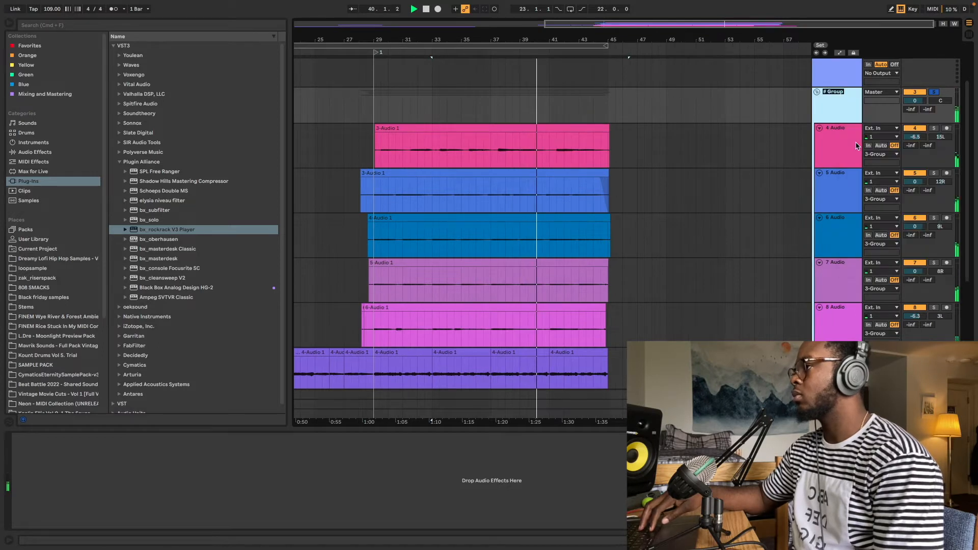
{"action": "type", "text": "Voc"}
{"action": "key", "text": "Return"}
{"action": "type", "text": "als"}
{"action": "key", "text": "Return"}
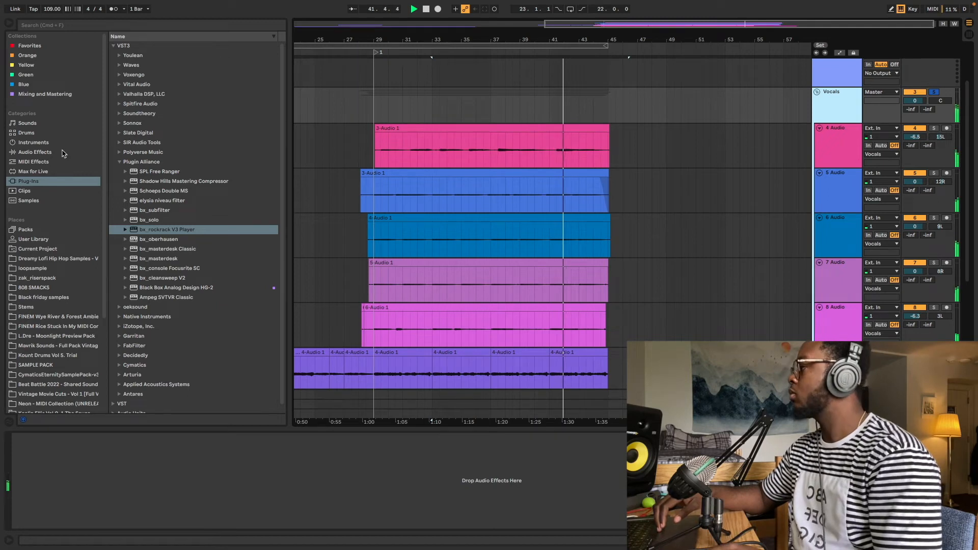
- Load EQ Eight onto the Vocals group and turn its first band into a low cut at 66.4 Hz
{"action": "left_click", "coordinate": [47, 152]}
{"action": "left_click_drag", "start_coordinate": [136, 179], "coordinate": [455, 118]}
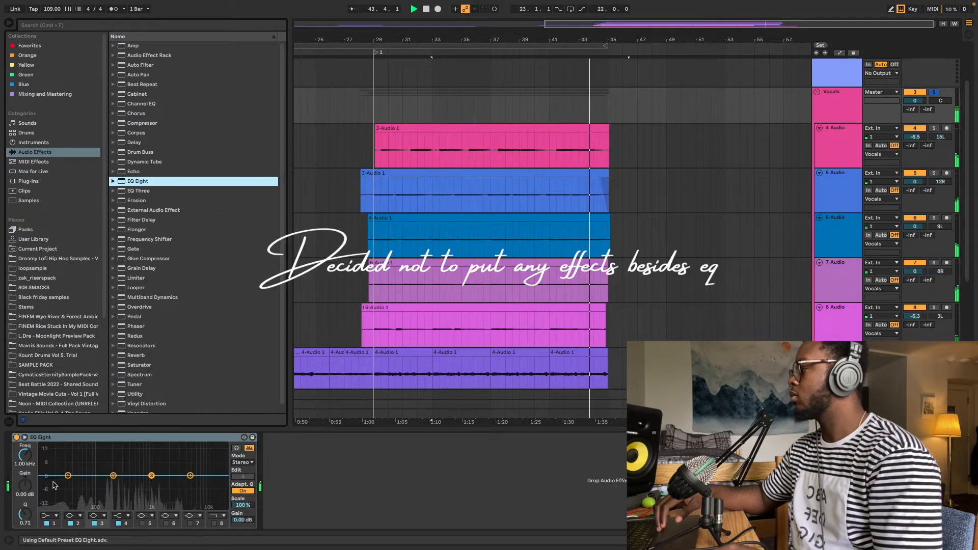
{"action": "left_click", "coordinate": [48, 515]}
{"action": "left_click", "coordinate": [46, 471]}
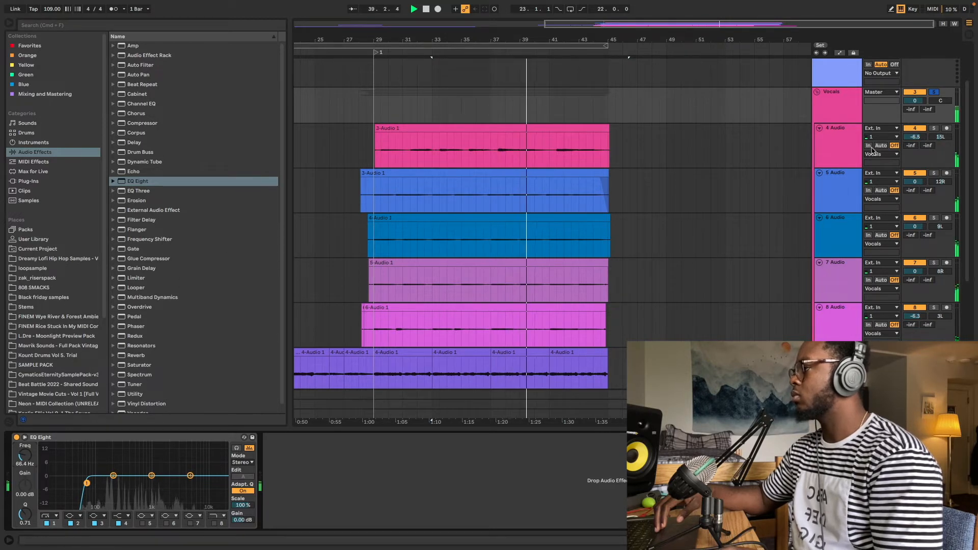
- Undo the partial vocal take recorded on the 8 Audio track
{"action": "left_click", "coordinate": [580, 280]}
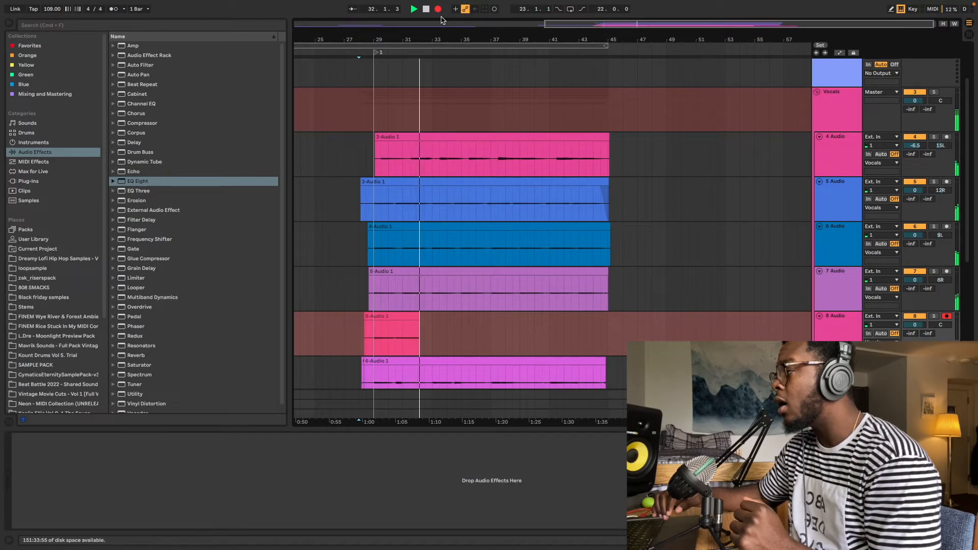
{"action": "key", "text": "super+z"}
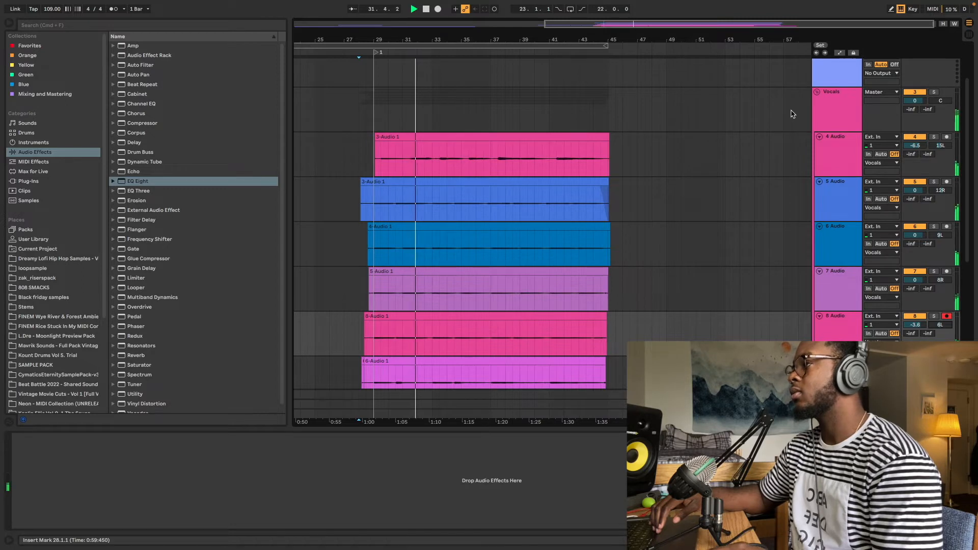
- Fold the Vocals group and select the loop region from bar 23 to bar 45
{"action": "left_click", "coordinate": [816, 92]}
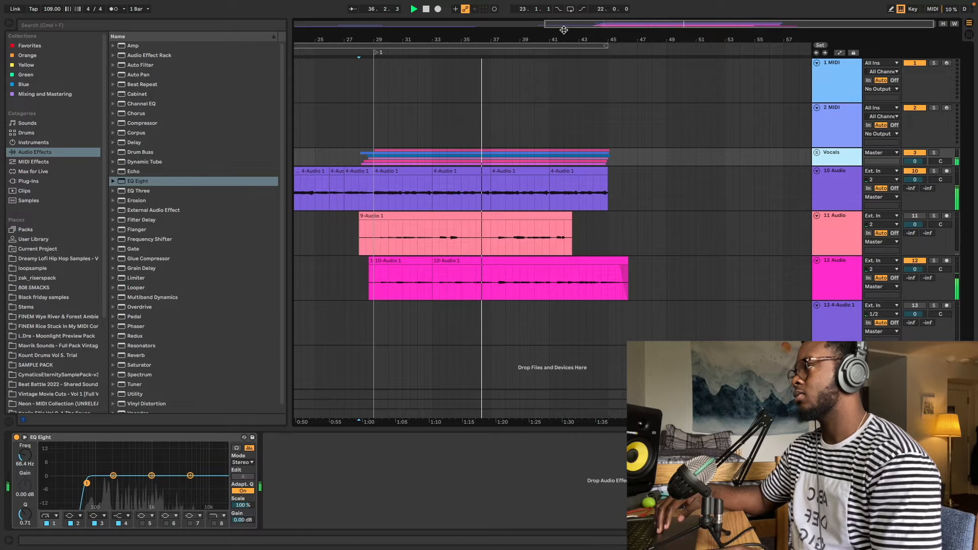
{"action": "left_click_drag", "start_coordinate": [573, 24], "coordinate": [573, 4]}
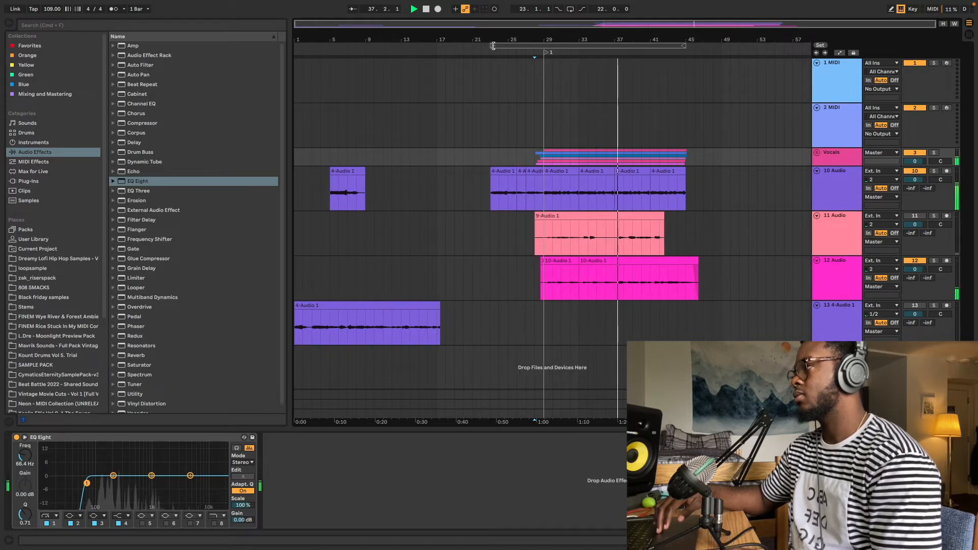
{"action": "left_click", "coordinate": [545, 44]}
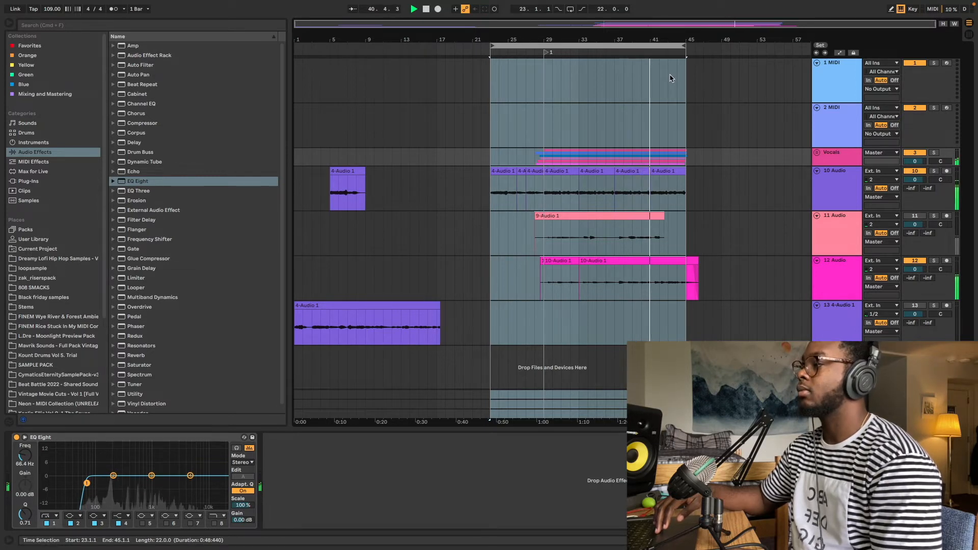
{"action": "key", "text": "super+Right"}
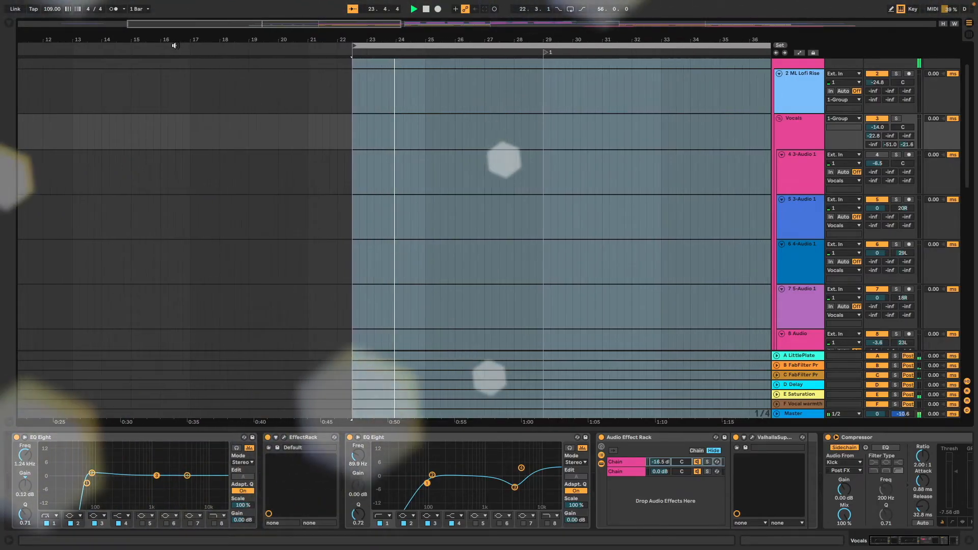
- Review the playing arrangement from the vocal layers down to the solo guitar, unfolding the Drums group to examine its percussion, hat, snare and kick
{"action": "scroll", "coordinate": [209, 68], "scroll_direction": "down", "scroll_amount": 4}
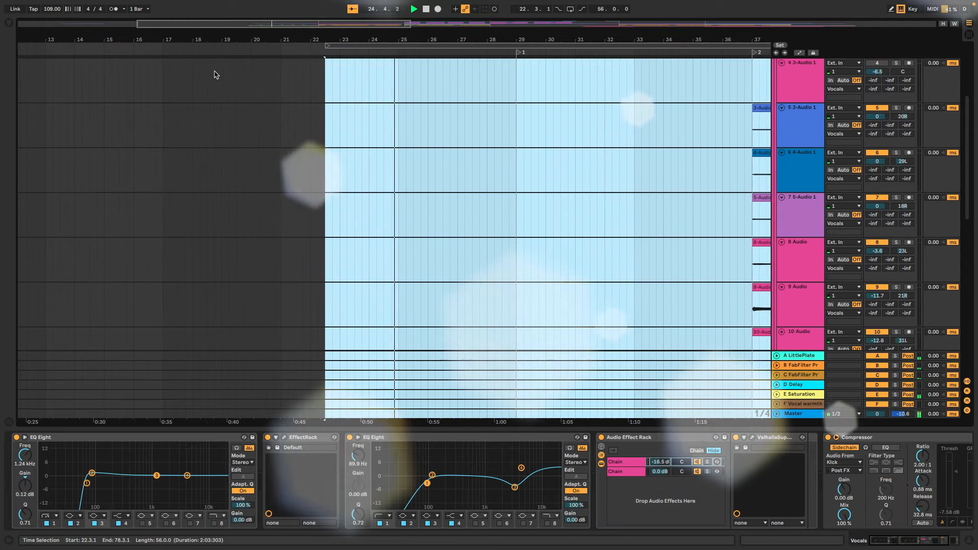
{"action": "scroll", "coordinate": [214, 75], "scroll_direction": "down", "scroll_amount": 8}
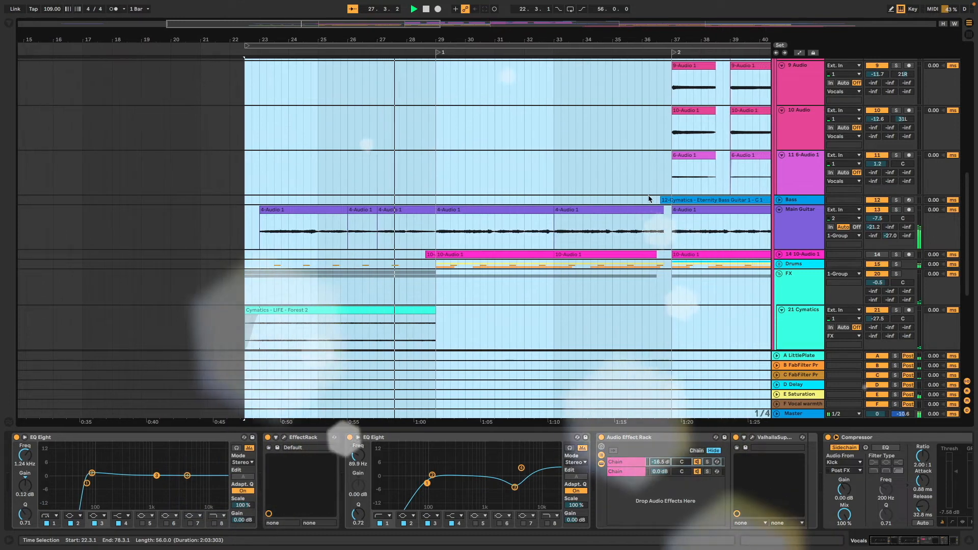
{"action": "left_click", "coordinate": [778, 263]}
{"action": "left_click", "coordinate": [463, 304]}
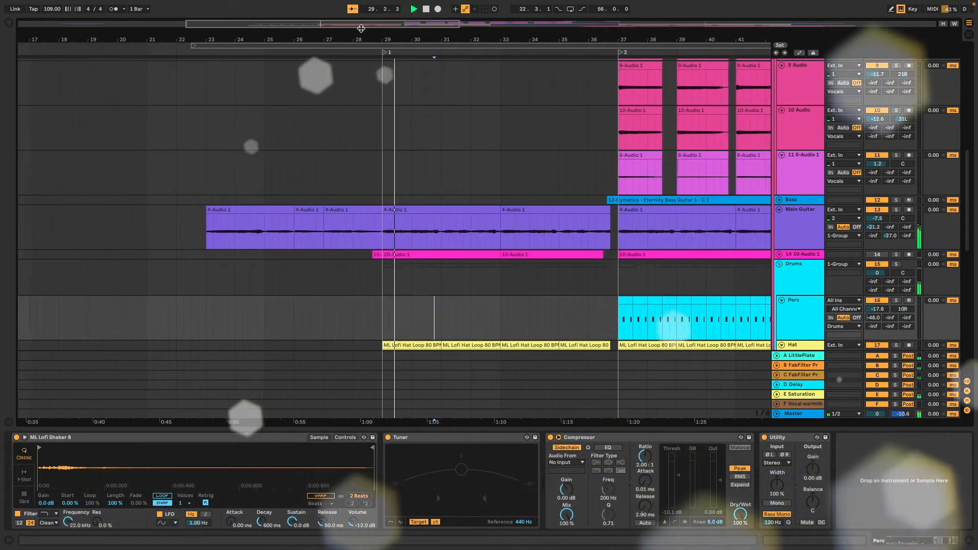
{"action": "scroll", "coordinate": [217, 145], "scroll_direction": "down", "scroll_amount": 3}
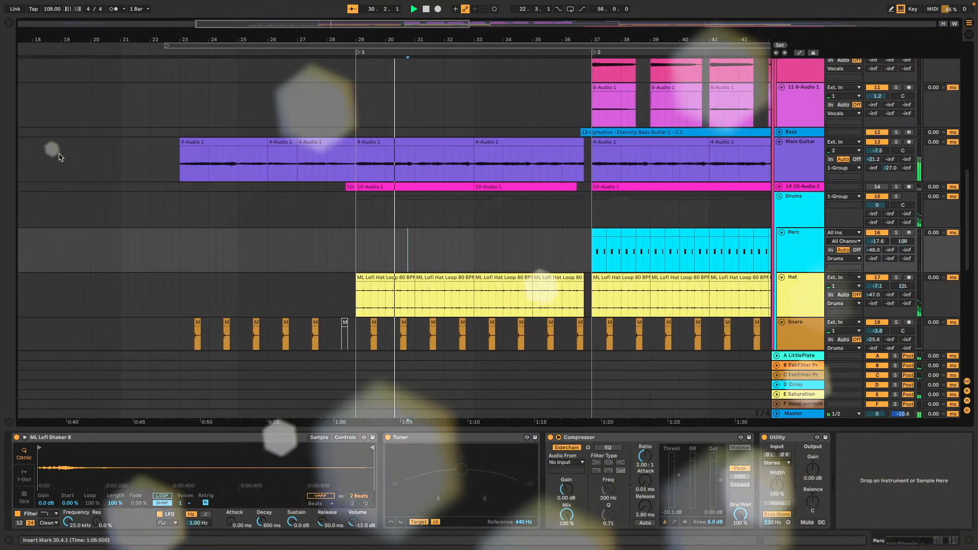
{"action": "scroll", "coordinate": [108, 155], "scroll_direction": "down", "scroll_amount": 1}
{"action": "scroll", "coordinate": [108, 155], "scroll_direction": "down", "scroll_amount": 13}
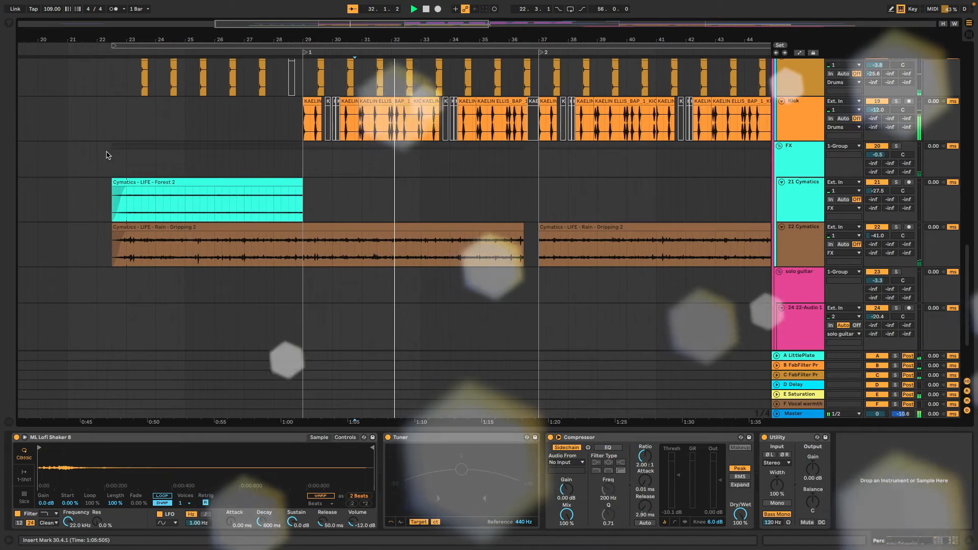
{"action": "scroll", "coordinate": [108, 154], "scroll_direction": "down", "scroll_amount": 2}
{"action": "scroll", "coordinate": [114, 155], "scroll_direction": "up", "scroll_amount": 9}
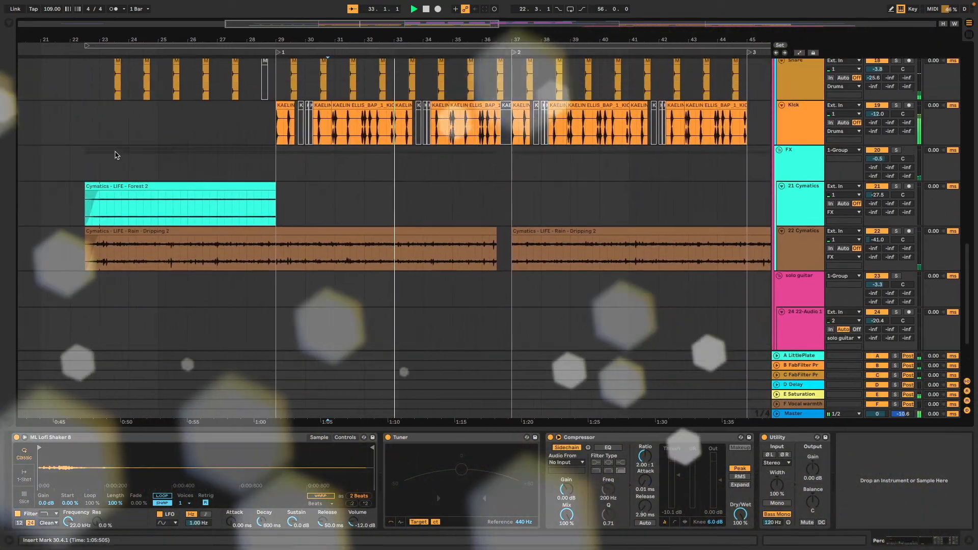
- Examine the vocal layers, riser, bass, main guitar, drums and rain ambience as the arrangement plays through locators 2 and 3
{"action": "scroll", "coordinate": [116, 155], "scroll_direction": "up", "scroll_amount": 15}
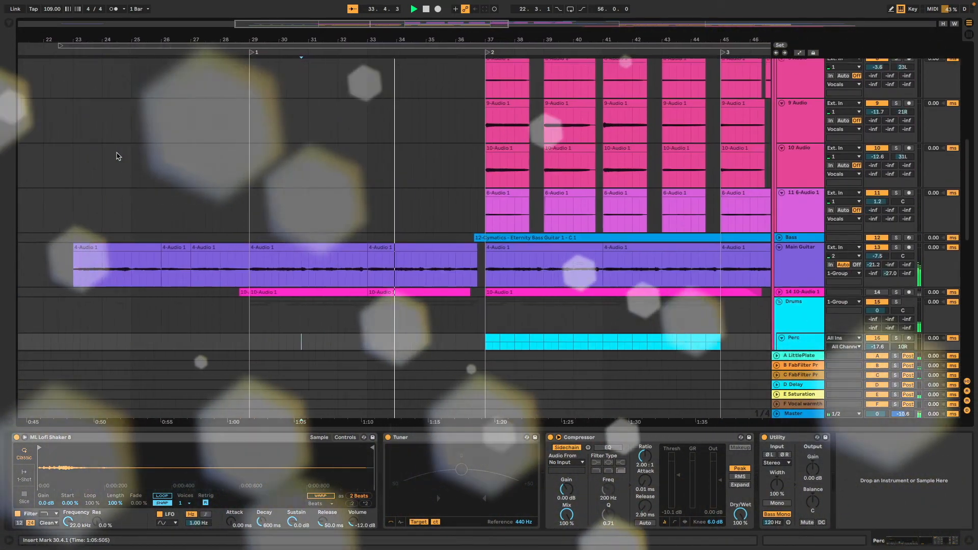
{"action": "scroll", "coordinate": [116, 154], "scroll_direction": "up", "scroll_amount": 2}
{"action": "scroll", "coordinate": [116, 155], "scroll_direction": "down", "scroll_amount": 5}
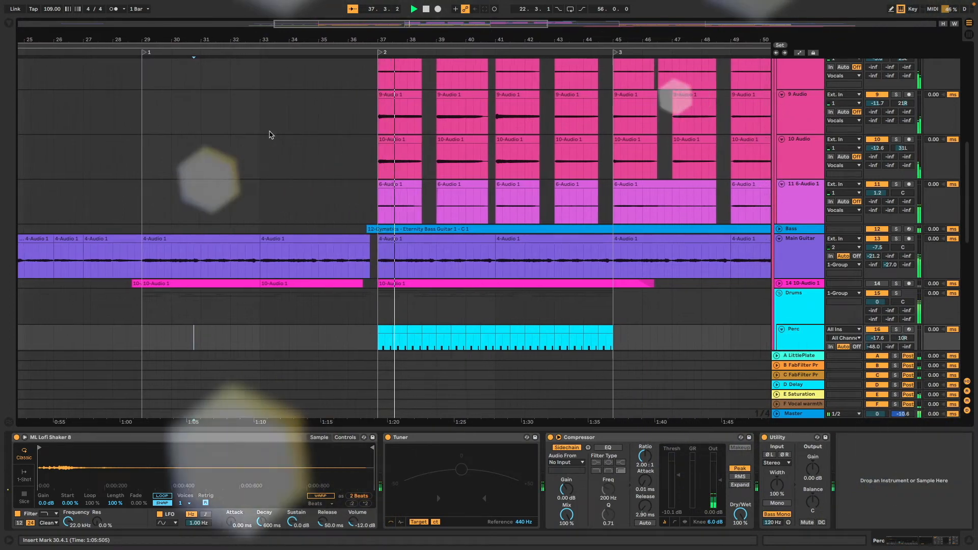
{"action": "scroll", "coordinate": [270, 134], "scroll_direction": "up", "scroll_amount": 5}
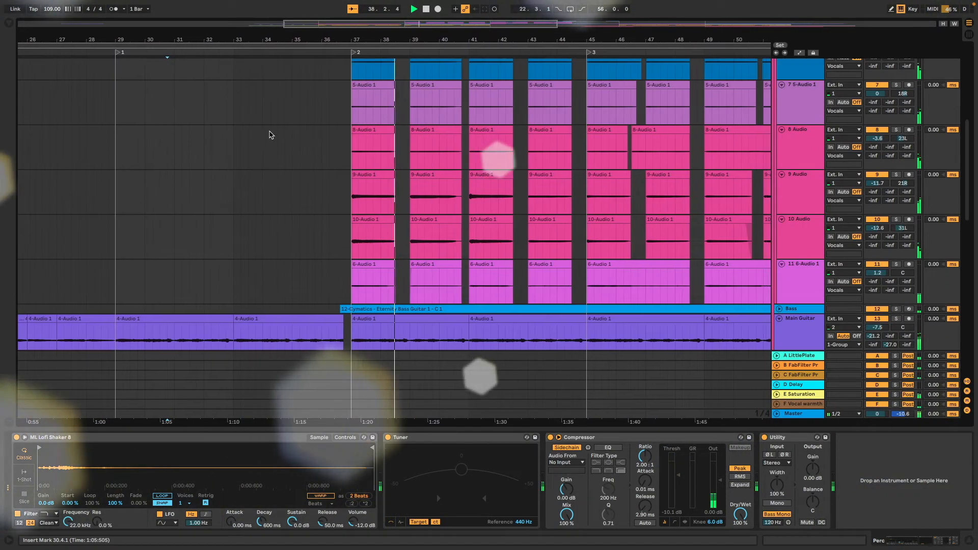
{"action": "scroll", "coordinate": [270, 135], "scroll_direction": "up", "scroll_amount": 3}
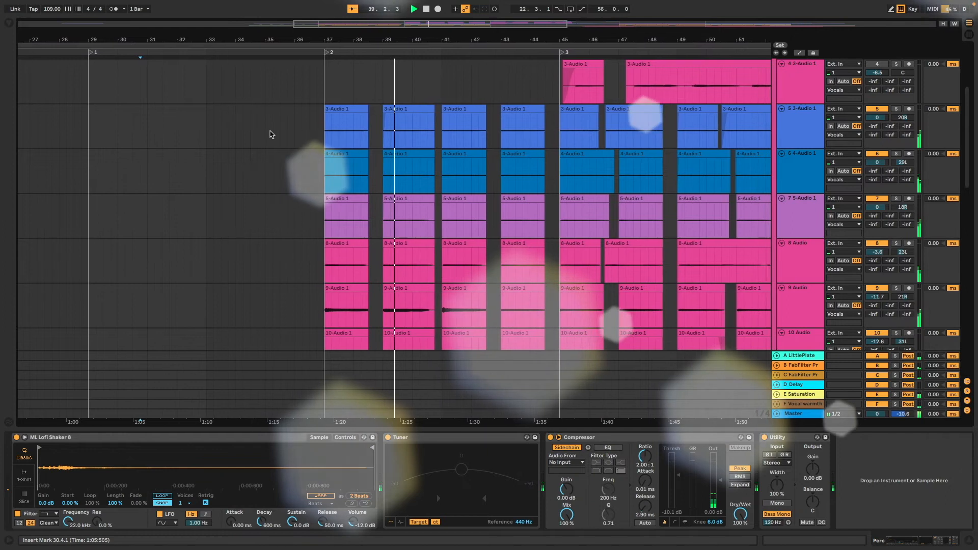
{"action": "scroll", "coordinate": [270, 134], "scroll_direction": "up", "scroll_amount": 3}
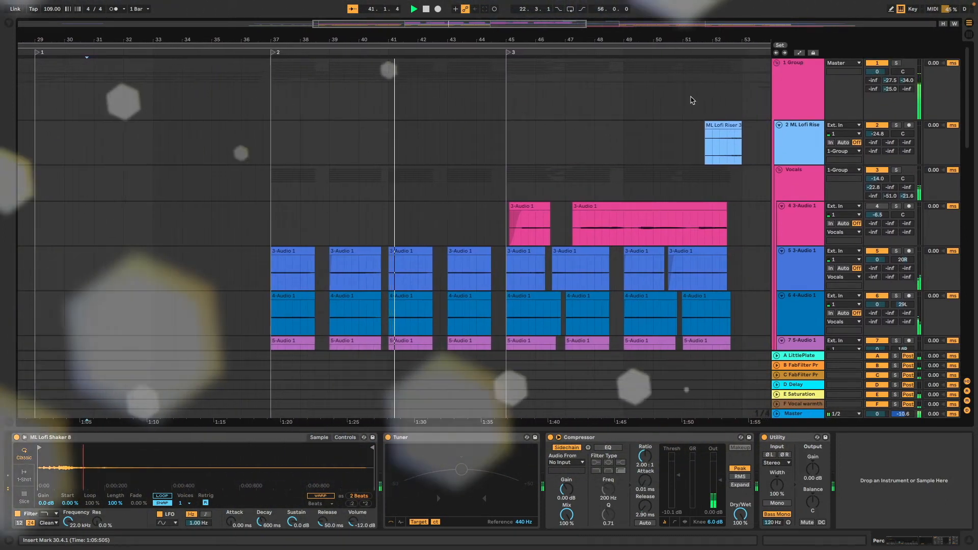
{"action": "scroll", "coordinate": [691, 99], "scroll_direction": "down", "scroll_amount": 1}
{"action": "scroll", "coordinate": [690, 99], "scroll_direction": "down", "scroll_amount": 7}
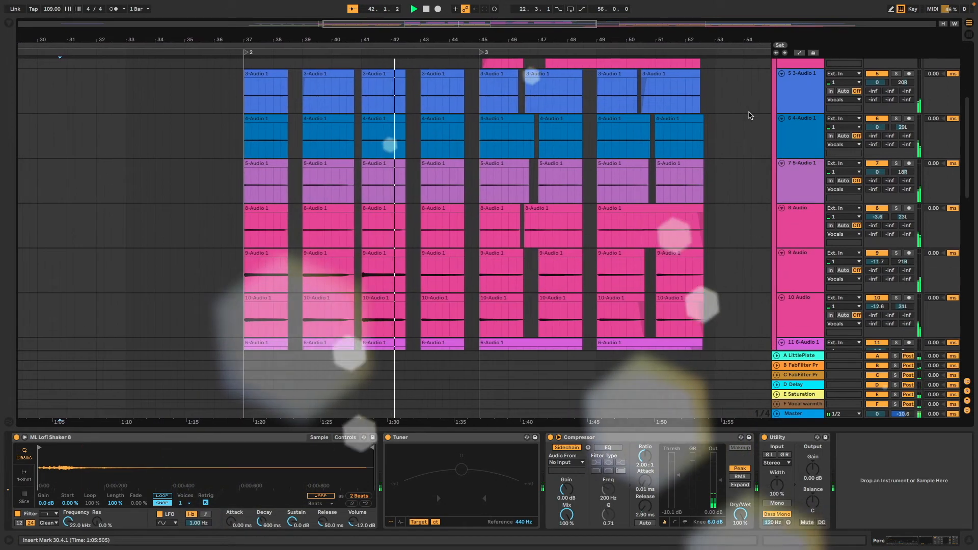
{"action": "scroll", "coordinate": [747, 115], "scroll_direction": "down", "scroll_amount": 7}
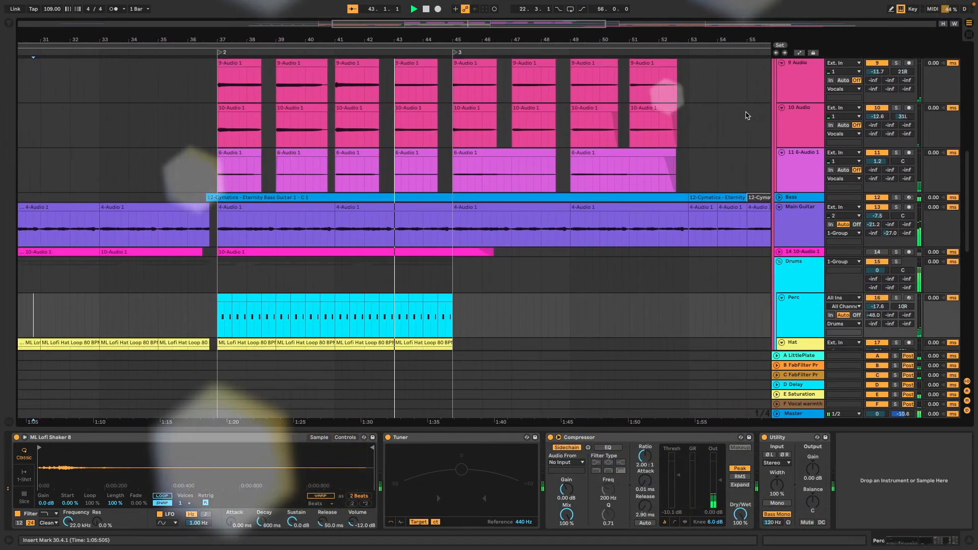
{"action": "scroll", "coordinate": [747, 115], "scroll_direction": "down", "scroll_amount": 10}
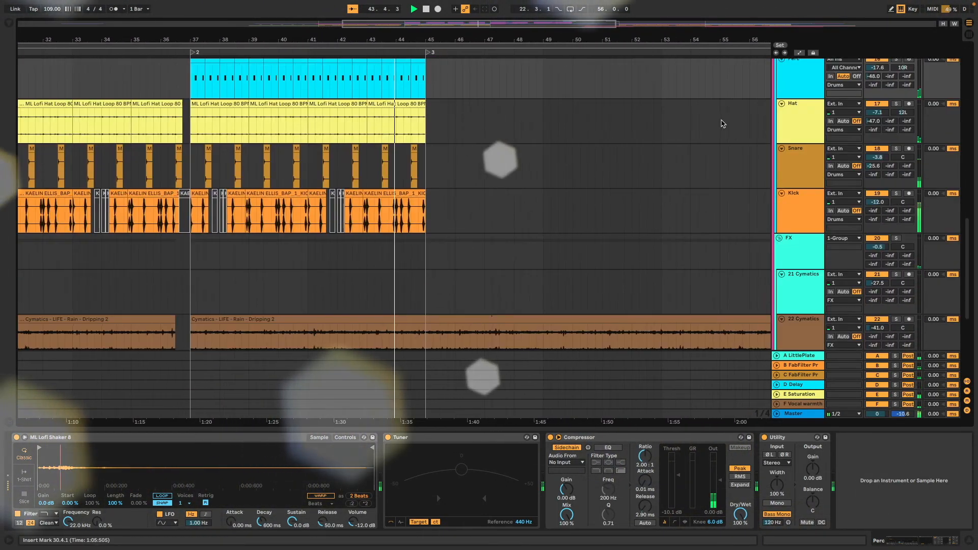
{"action": "scroll", "coordinate": [720, 123], "scroll_direction": "up", "scroll_amount": 10}
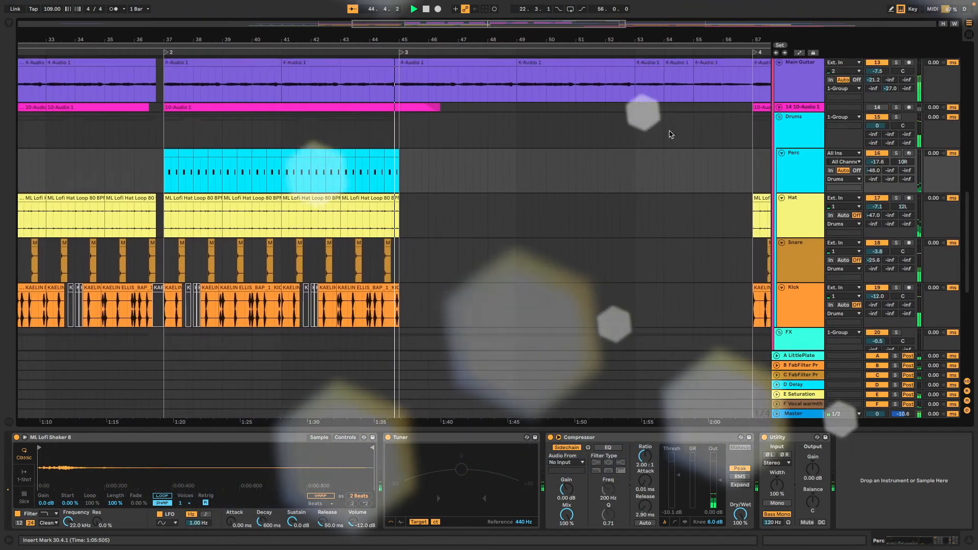
{"action": "scroll", "coordinate": [662, 133], "scroll_direction": "up", "scroll_amount": 2}
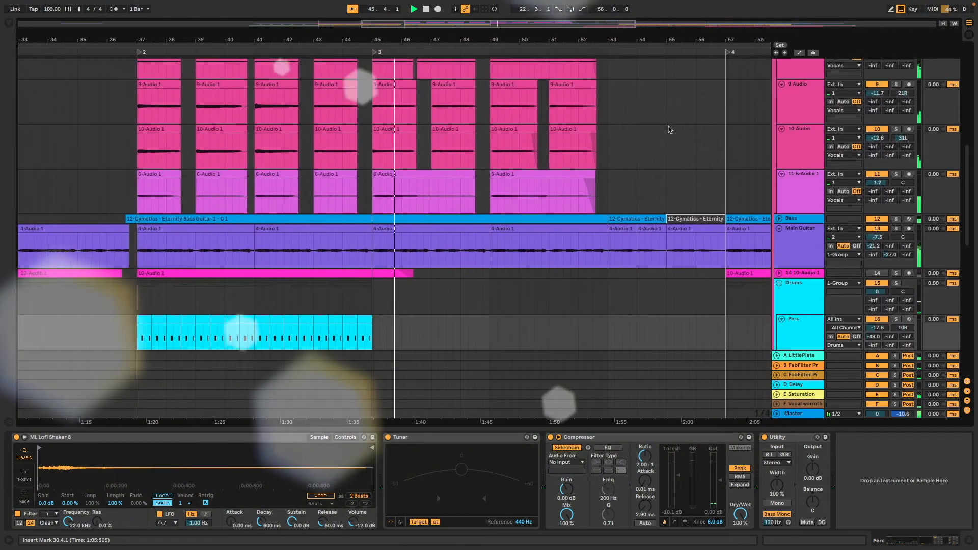
{"action": "scroll", "coordinate": [669, 129], "scroll_direction": "up", "scroll_amount": 1}
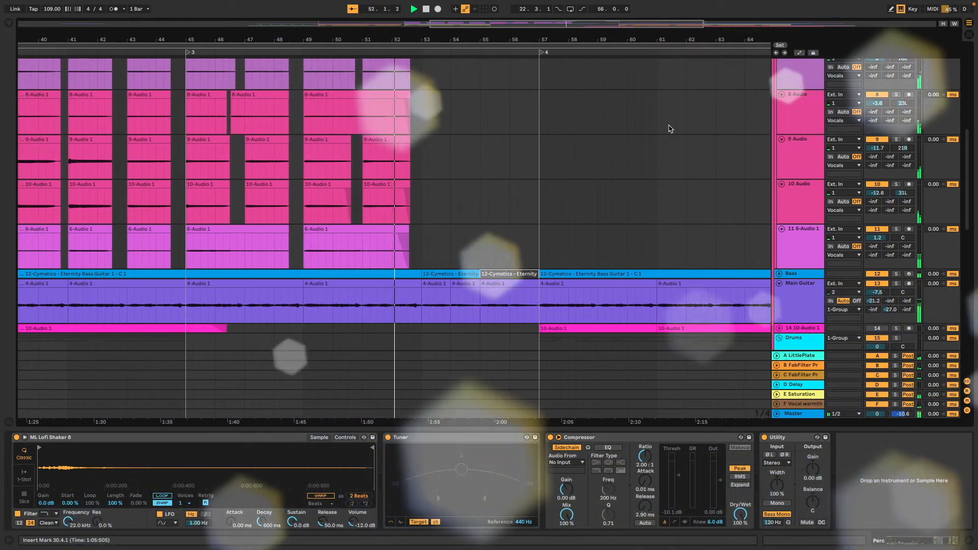
- Fold the top-level 1 Group track into an overview, then increase its height and unfold it again
{"action": "scroll", "coordinate": [668, 127], "scroll_direction": "up", "scroll_amount": 10}
{"action": "left_click", "coordinate": [776, 65]}
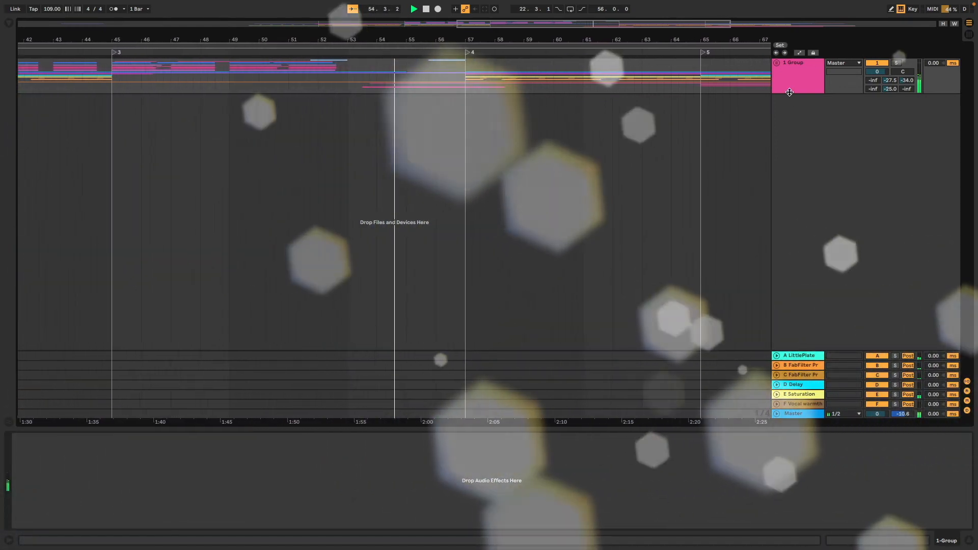
{"action": "left_click_drag", "start_coordinate": [789, 92], "coordinate": [790, 137]}
- Examine the playing section around locators 4 and 5, from the risers down to the solo guitar and back to the drums
{"action": "scroll", "coordinate": [679, 199], "scroll_direction": "down", "scroll_amount": 10}
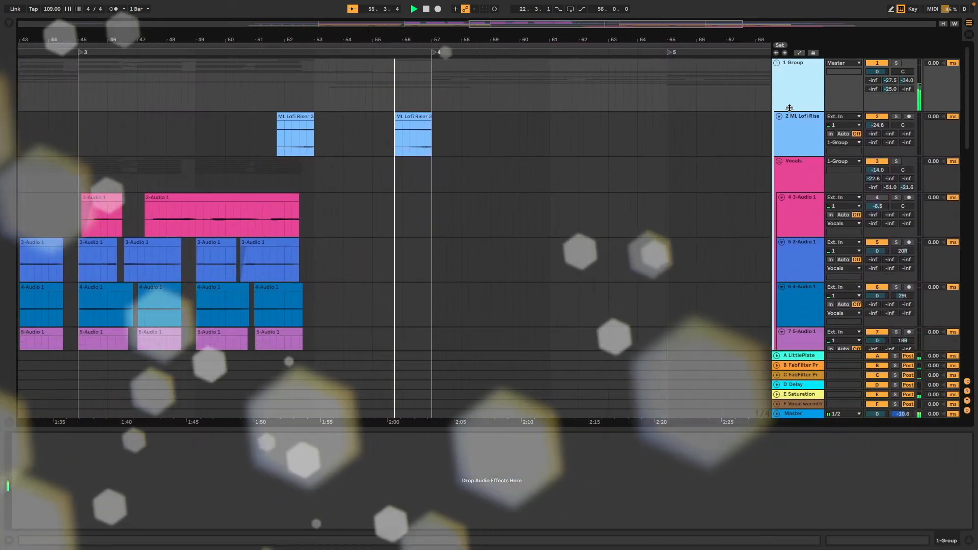
{"action": "scroll", "coordinate": [675, 206], "scroll_direction": "down", "scroll_amount": 12}
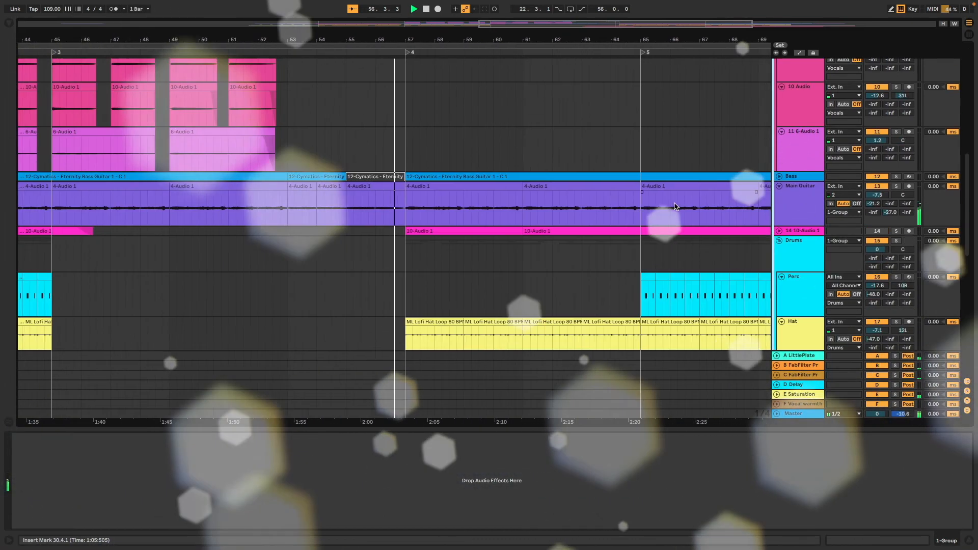
{"action": "scroll", "coordinate": [675, 206], "scroll_direction": "down", "scroll_amount": 5}
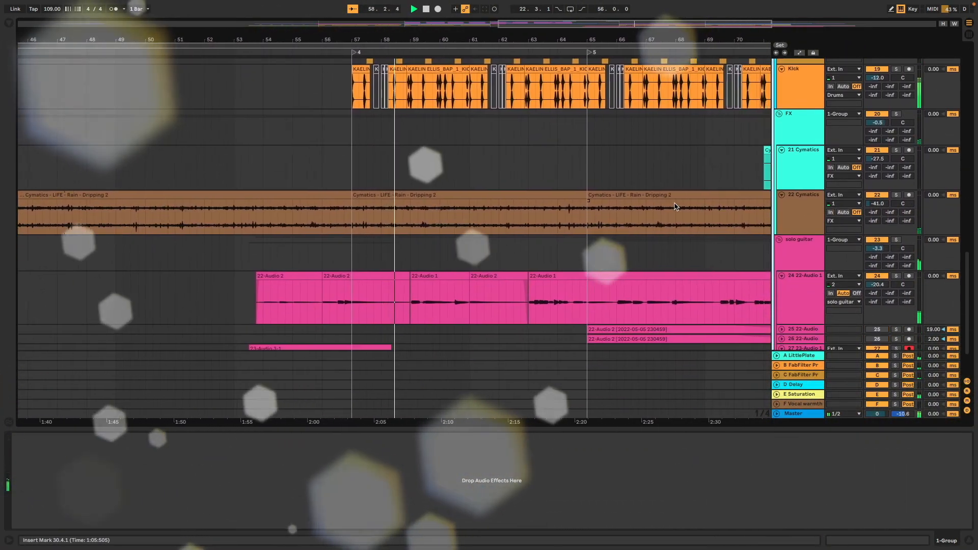
{"action": "scroll", "coordinate": [675, 206], "scroll_direction": "down", "scroll_amount": 1}
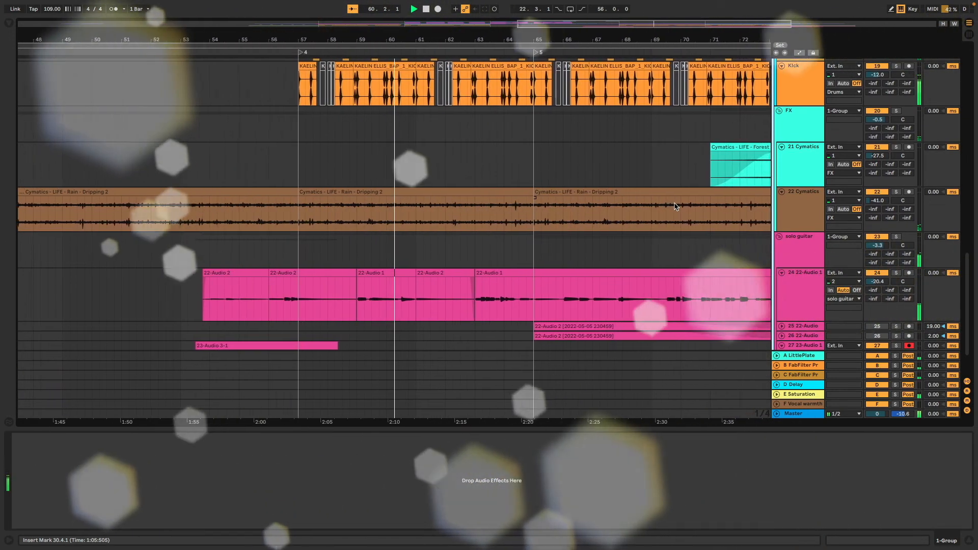
{"action": "scroll", "coordinate": [676, 206], "scroll_direction": "up", "scroll_amount": 2}
{"action": "scroll", "coordinate": [673, 205], "scroll_direction": "up", "scroll_amount": 4}
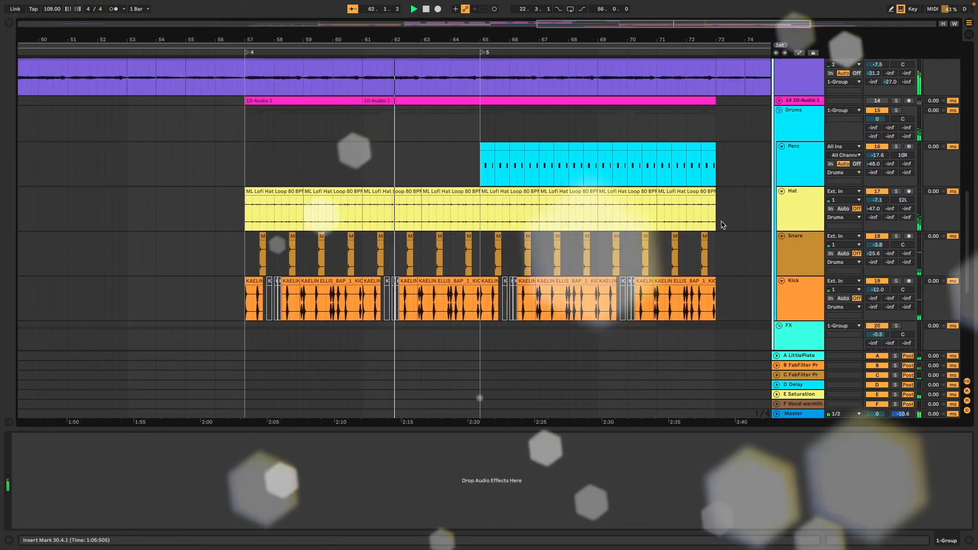